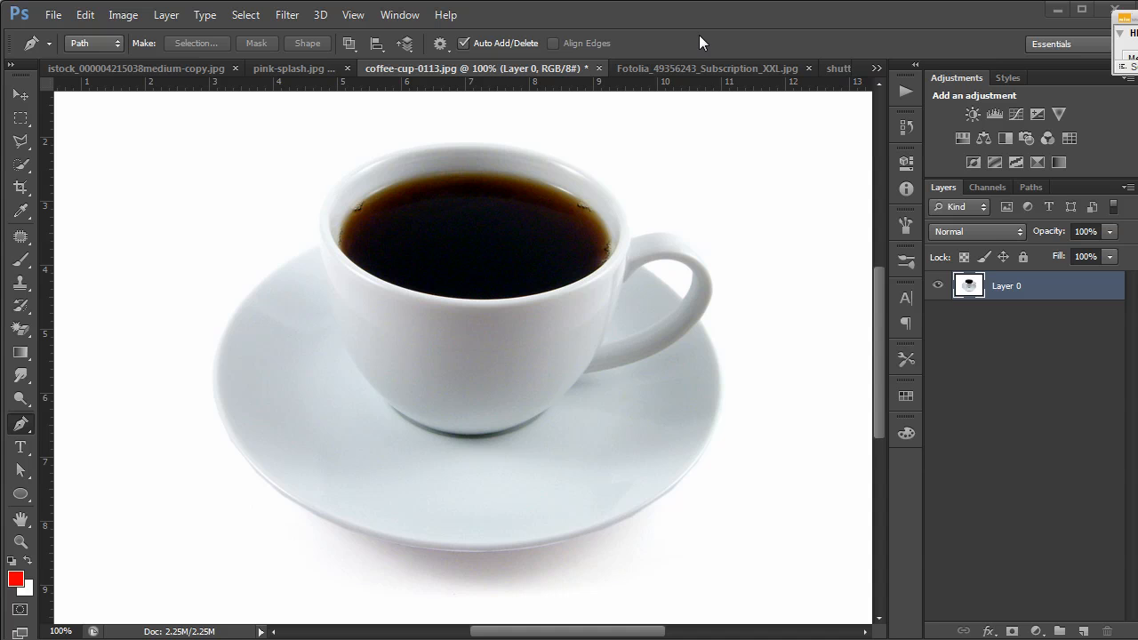
Try to select the white background around the cup and saucer with the Magic Wand, and clear the selection
key("z")
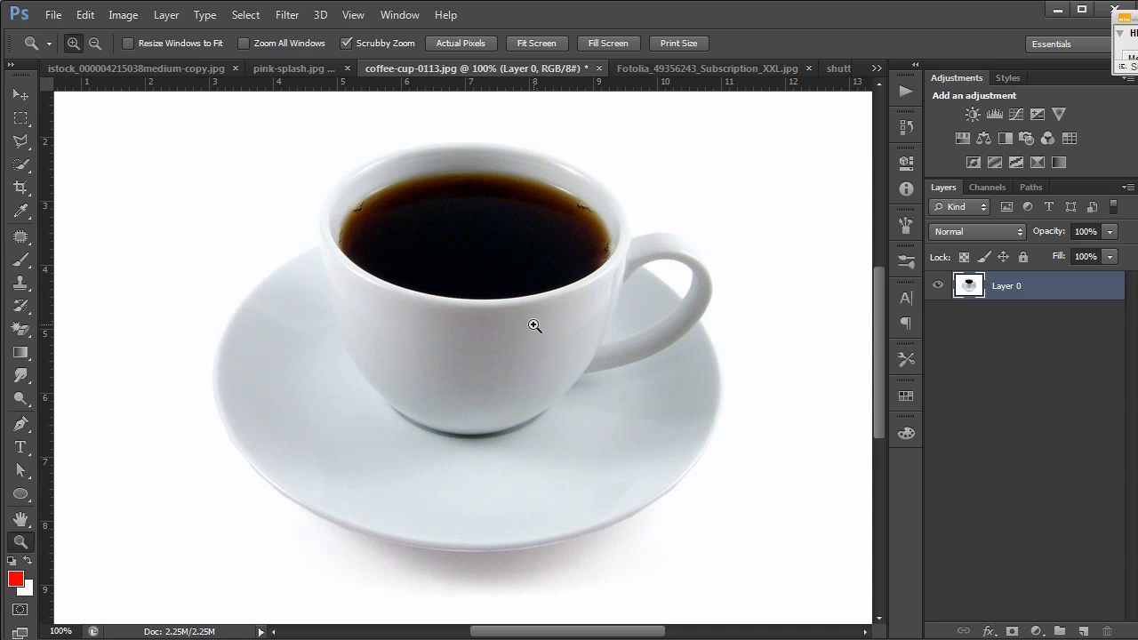
left_click(533, 327, "alt")
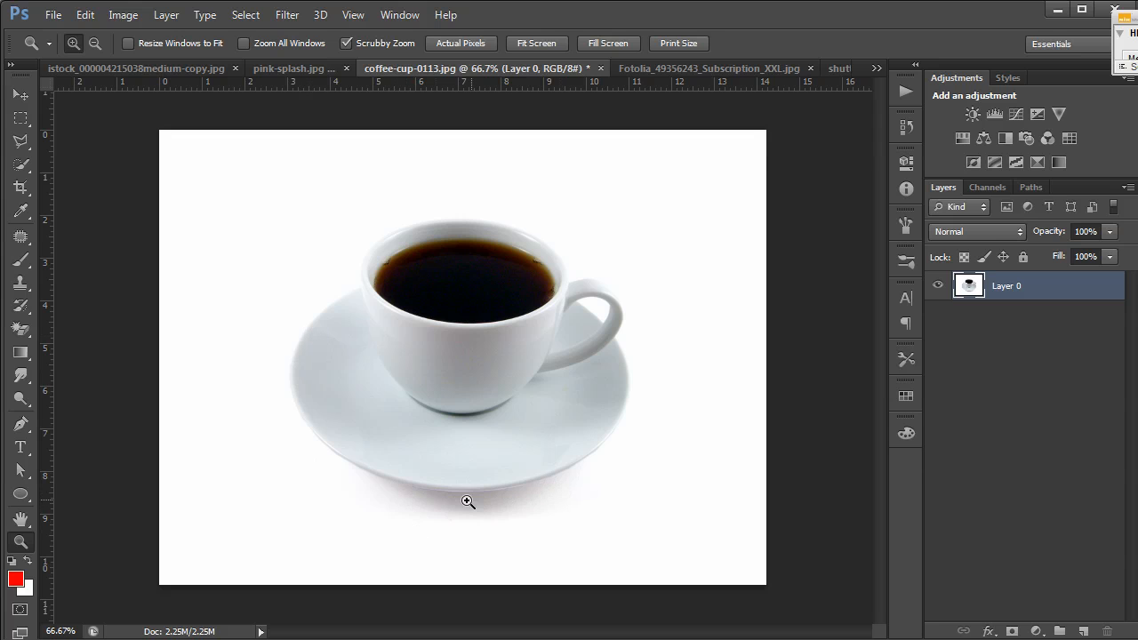
left_click(27, 173)
left_click(62, 180)
left_click(263, 233)
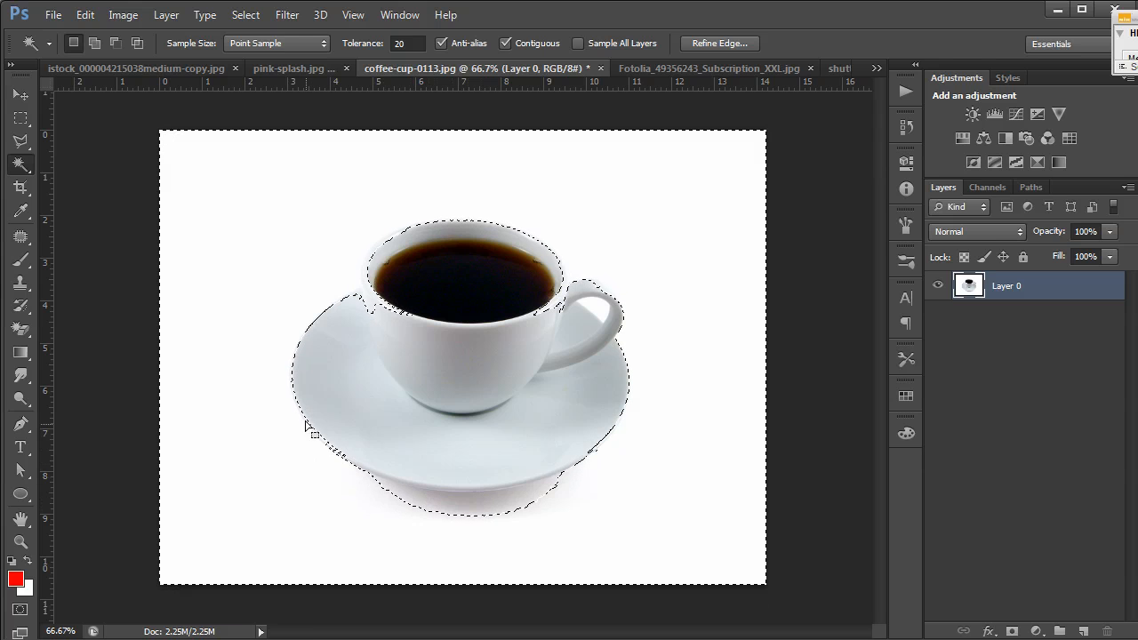
left_click(337, 306, "shift")
key("ctrl+d")
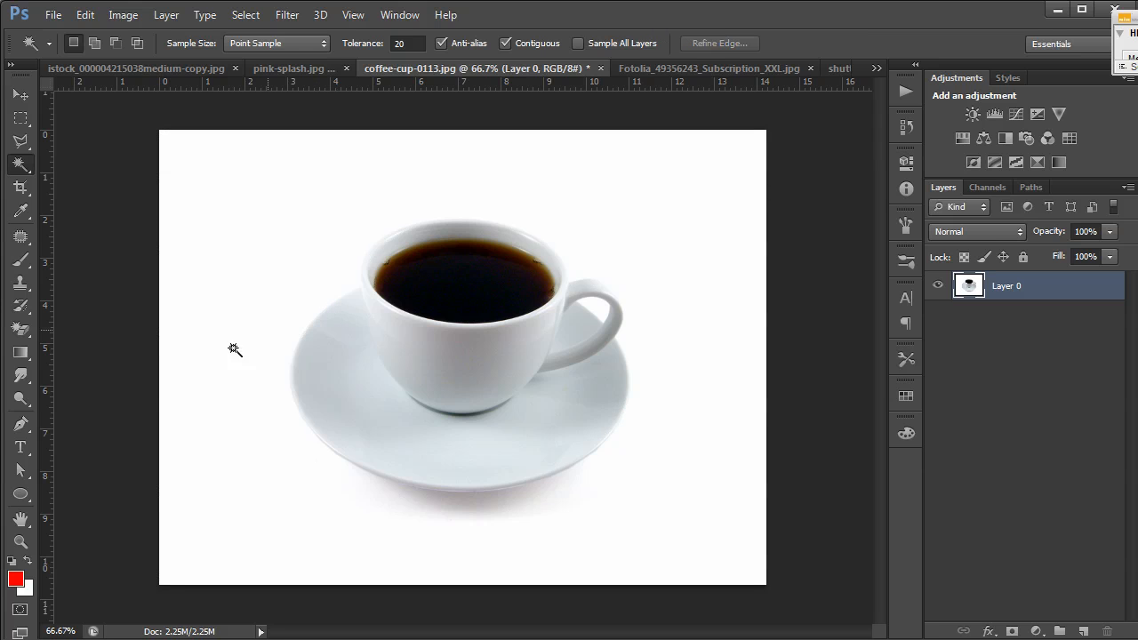
Activate the Pen tool and set its drawing mode to Path
left_click(20, 425)
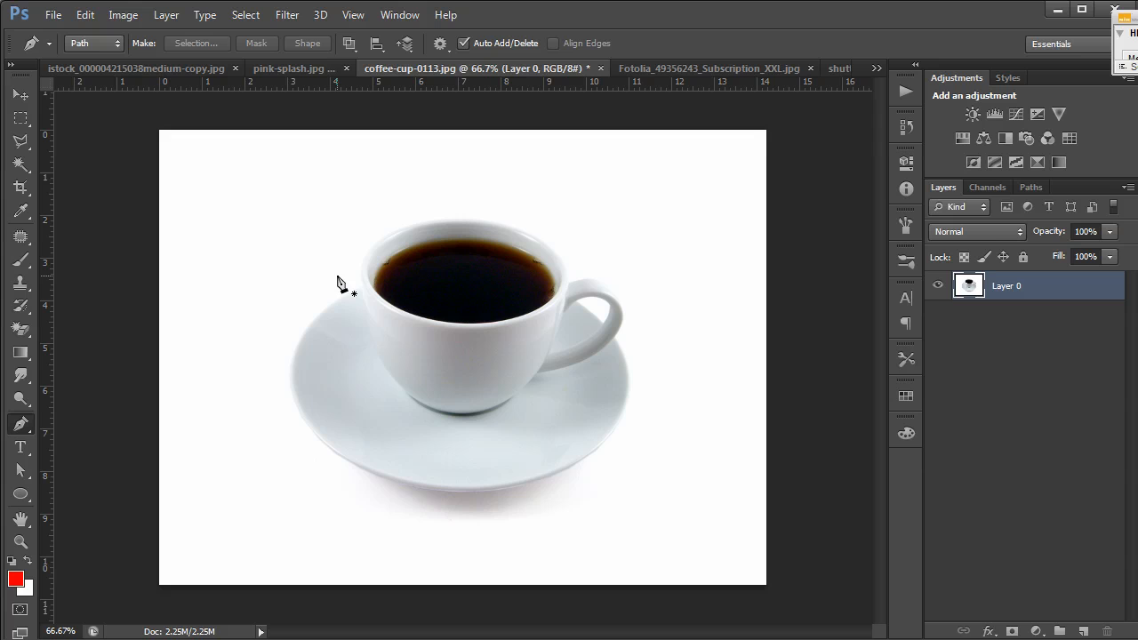
left_click(108, 46)
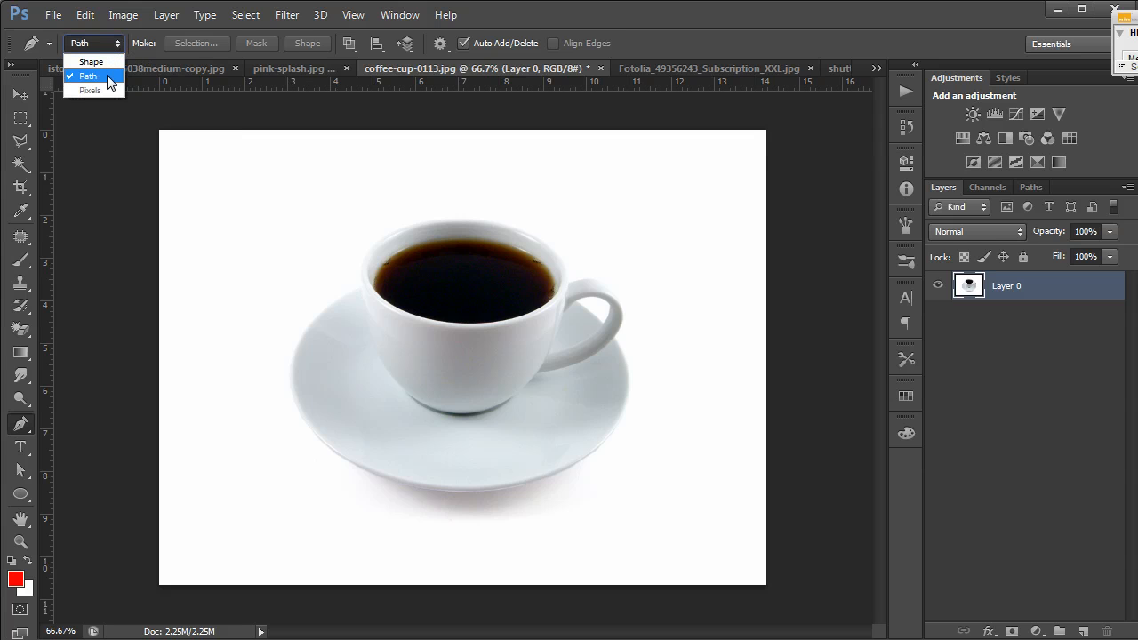
left_click(104, 59)
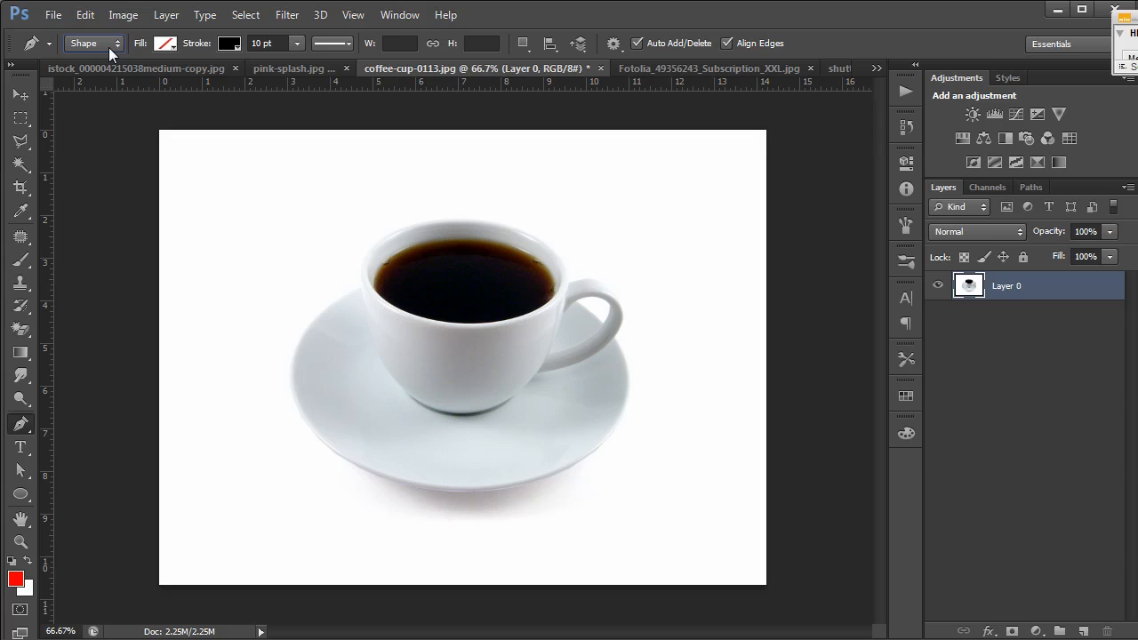
left_click(108, 47)
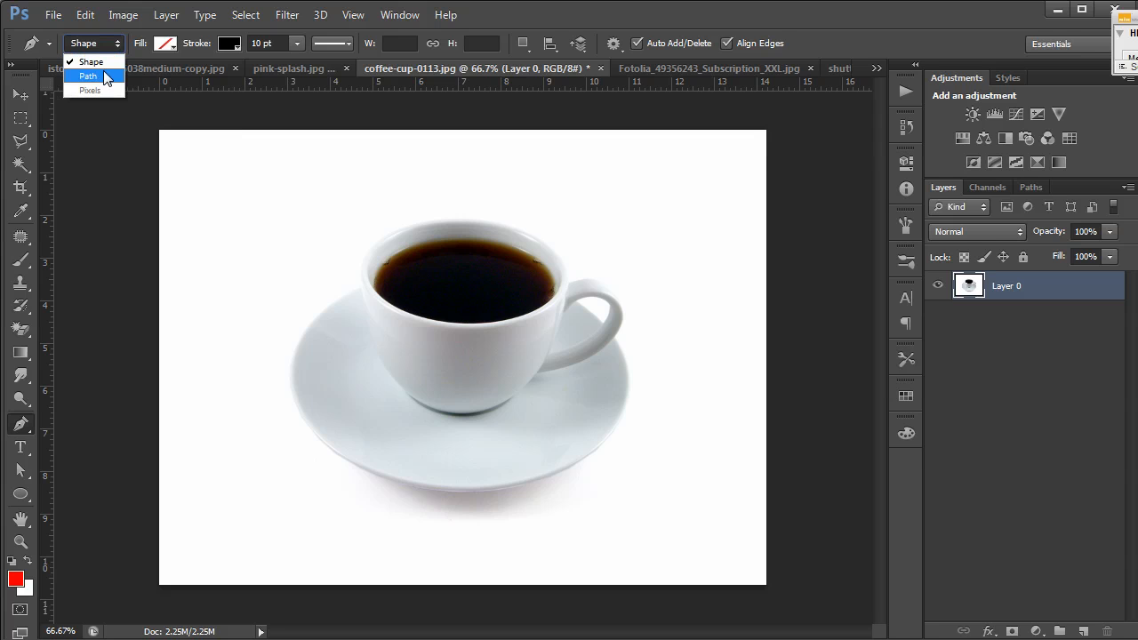
left_click(104, 76)
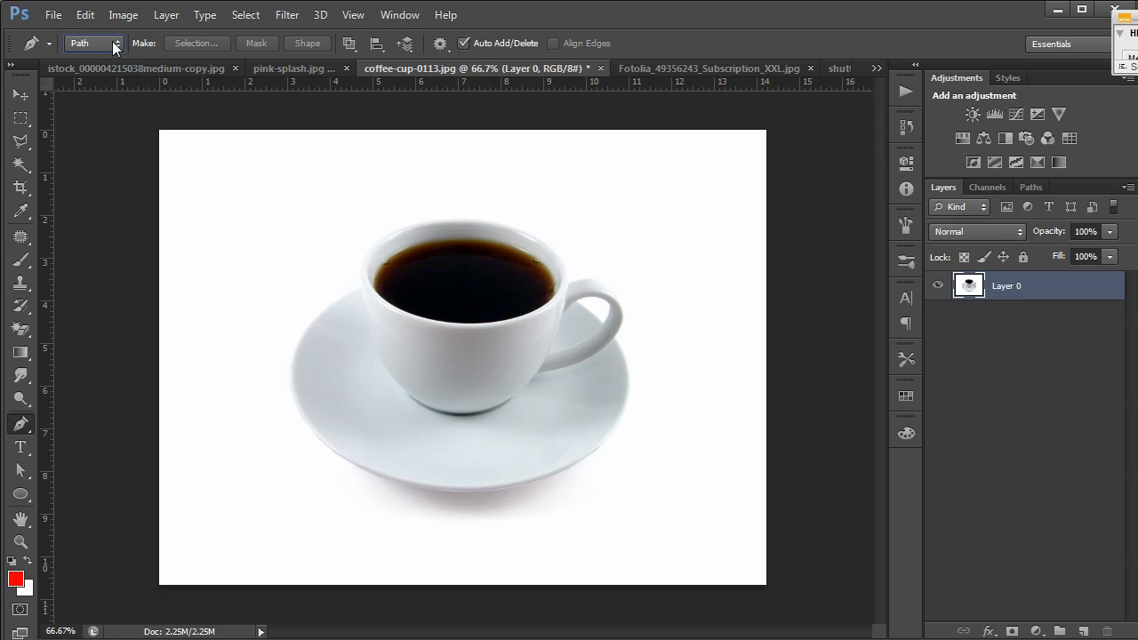
Examine the Pen tool's path operation, alignment and arrangement options
left_click(347, 46)
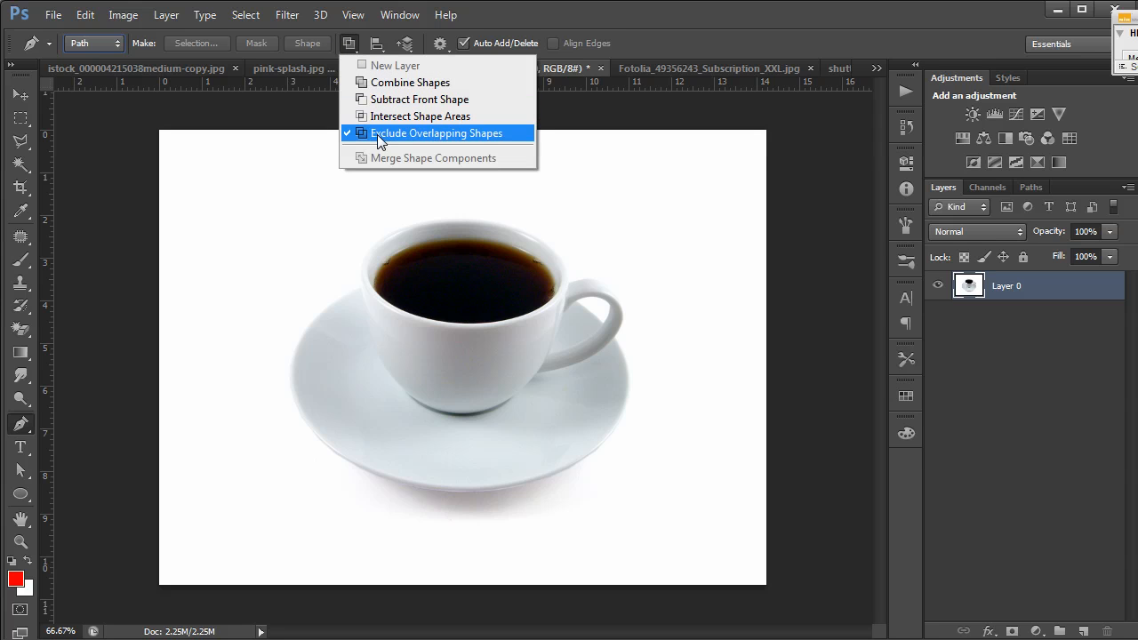
left_click(374, 43)
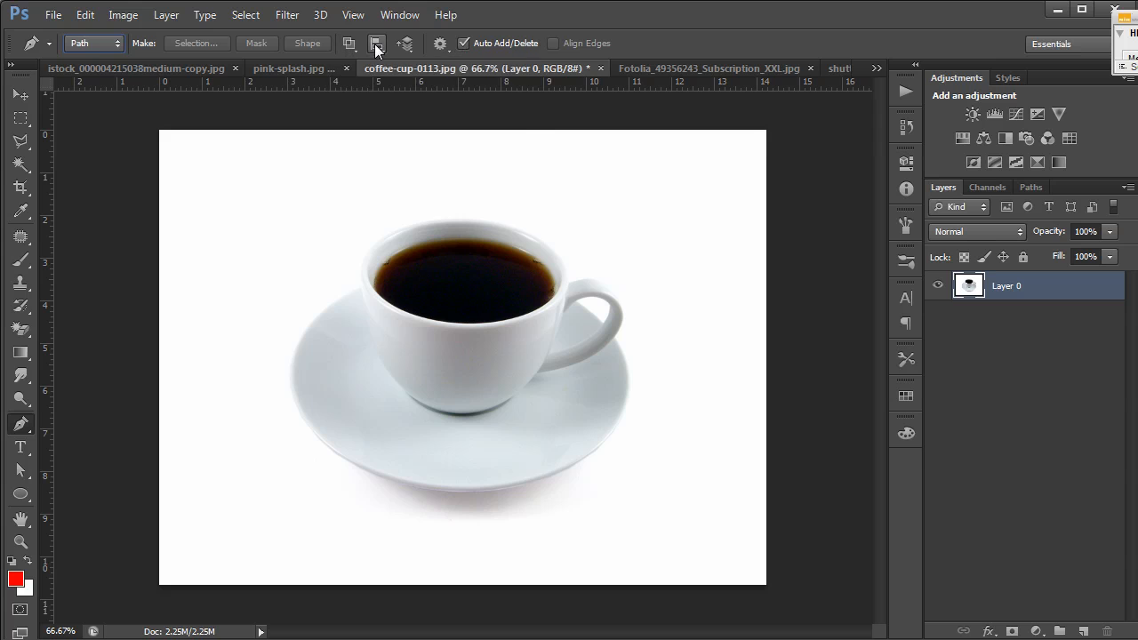
left_click(375, 43)
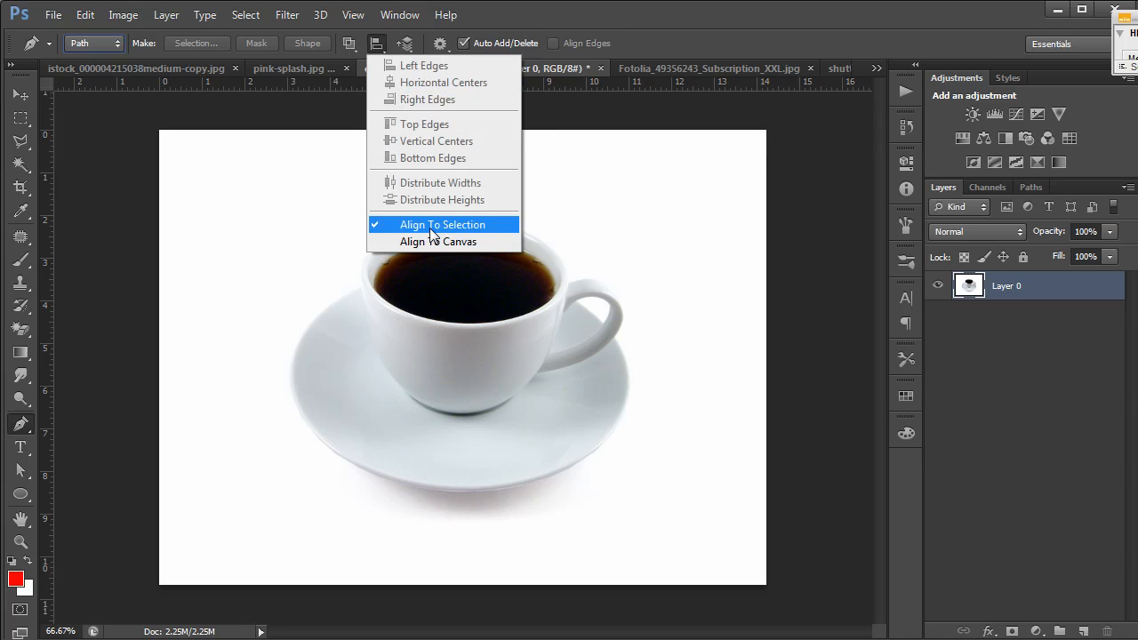
left_click(420, 40)
left_click(411, 44)
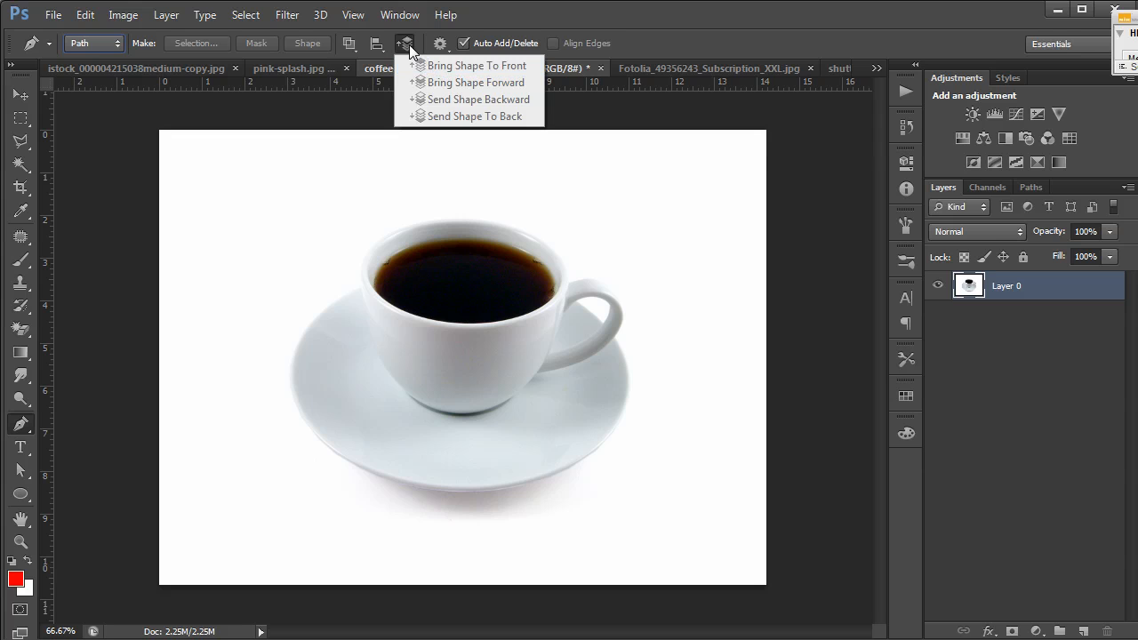
left_click(409, 45)
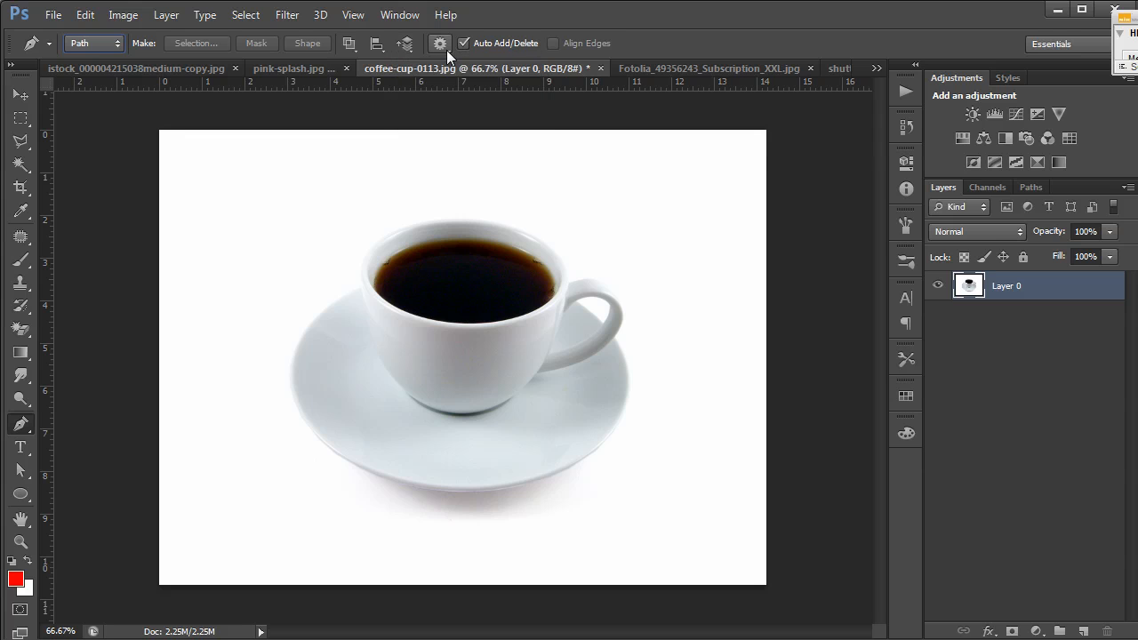
left_click(446, 50)
Start a pen path where the saucer meets the cup's left rim and curve it to the saucer's left edge
key("z")
left_click(361, 302)
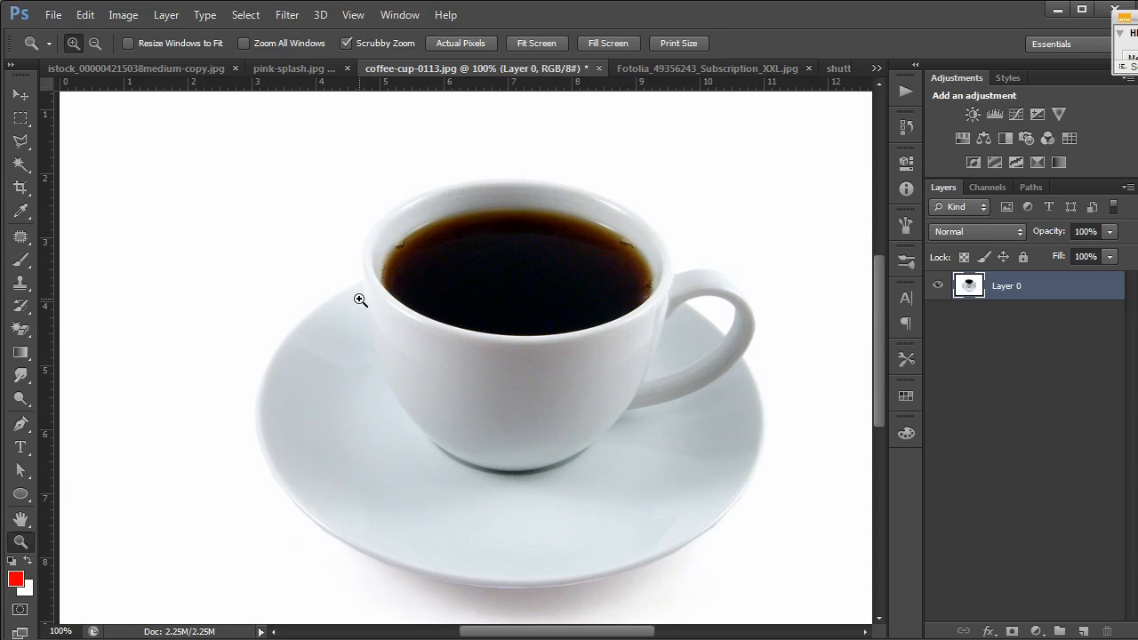
left_click(360, 299)
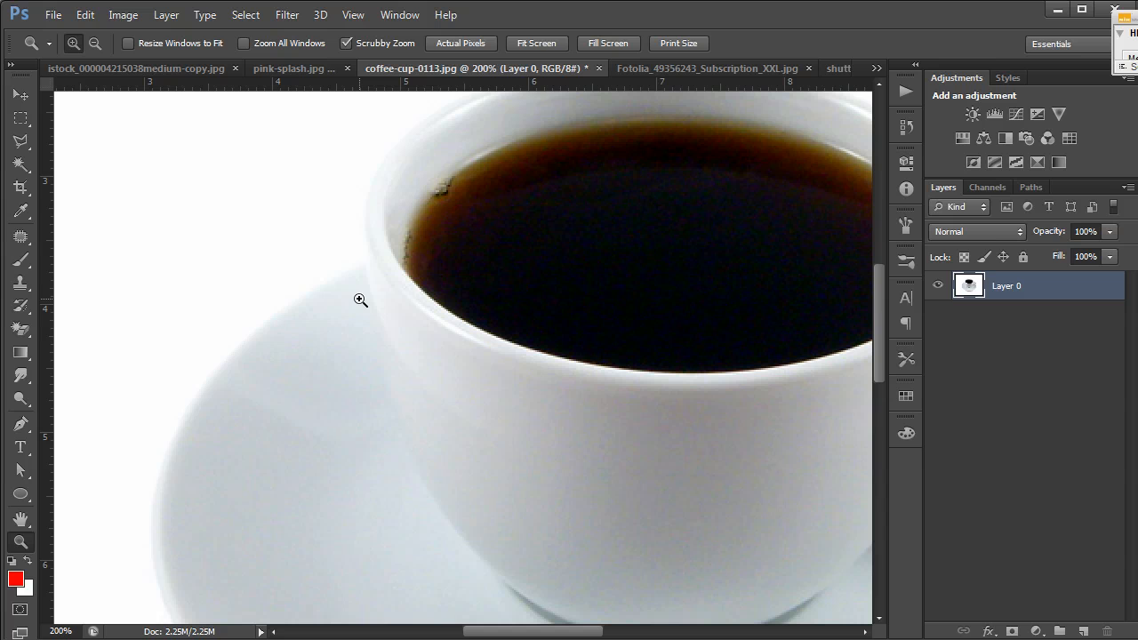
key("p")
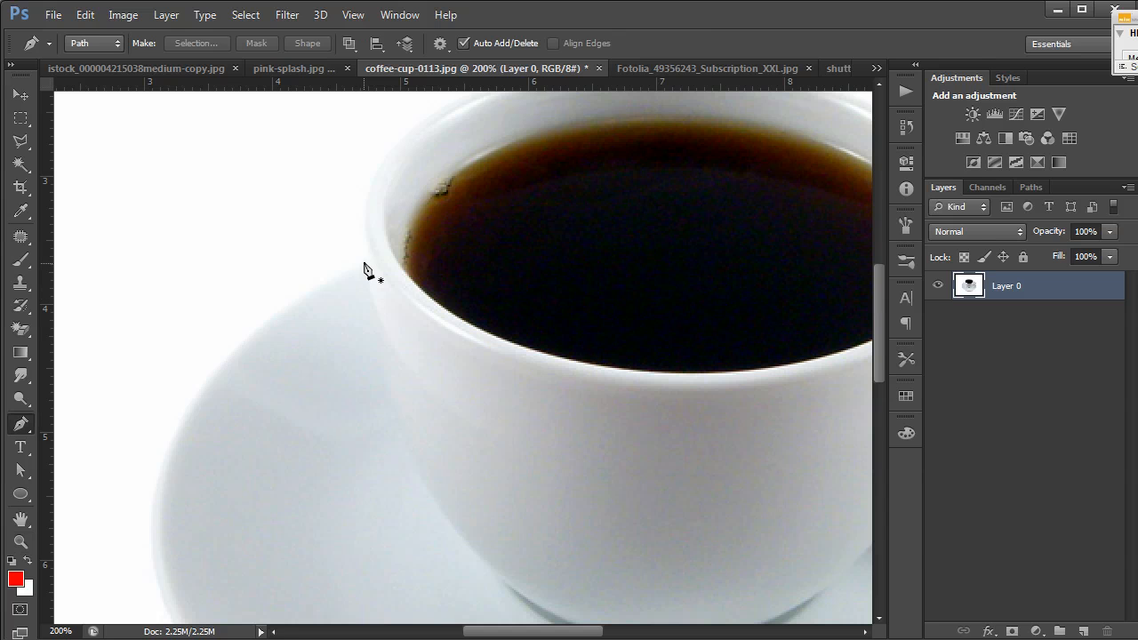
left_click(366, 264)
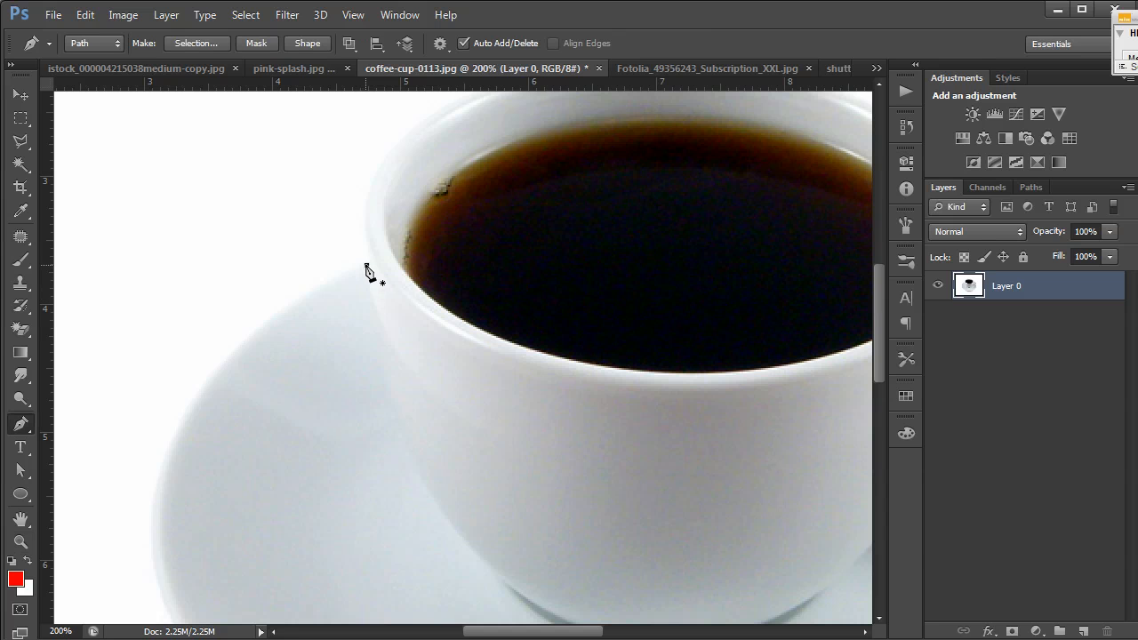
left_click_drag(365, 503, 402, 377)
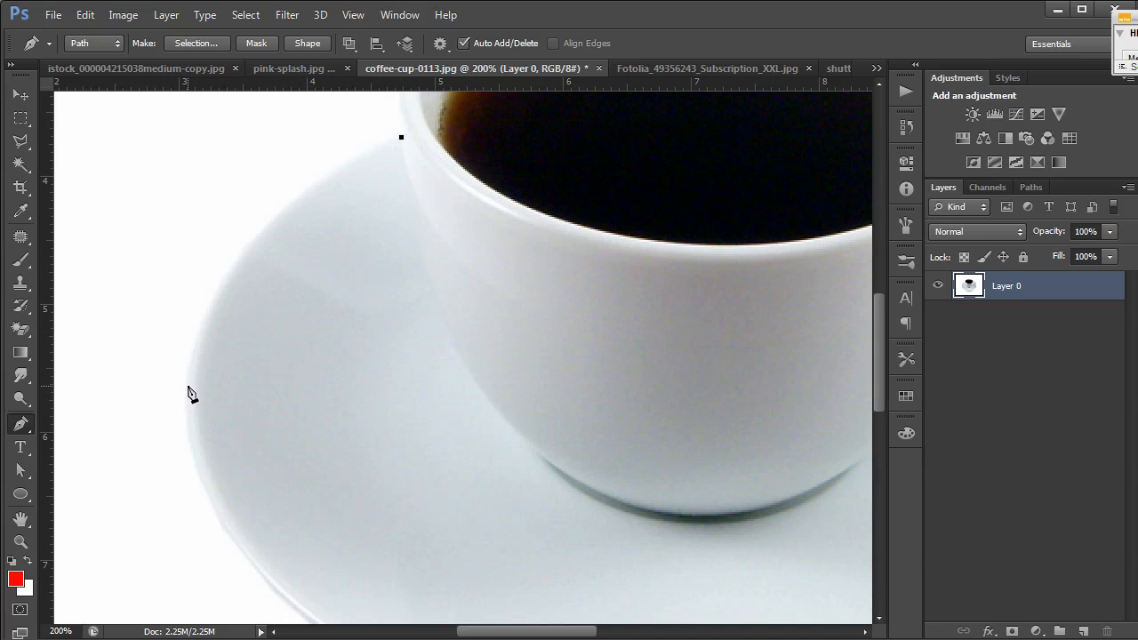
left_click_drag(183, 381, 195, 348)
key("z")
left_click(213, 354, "alt")
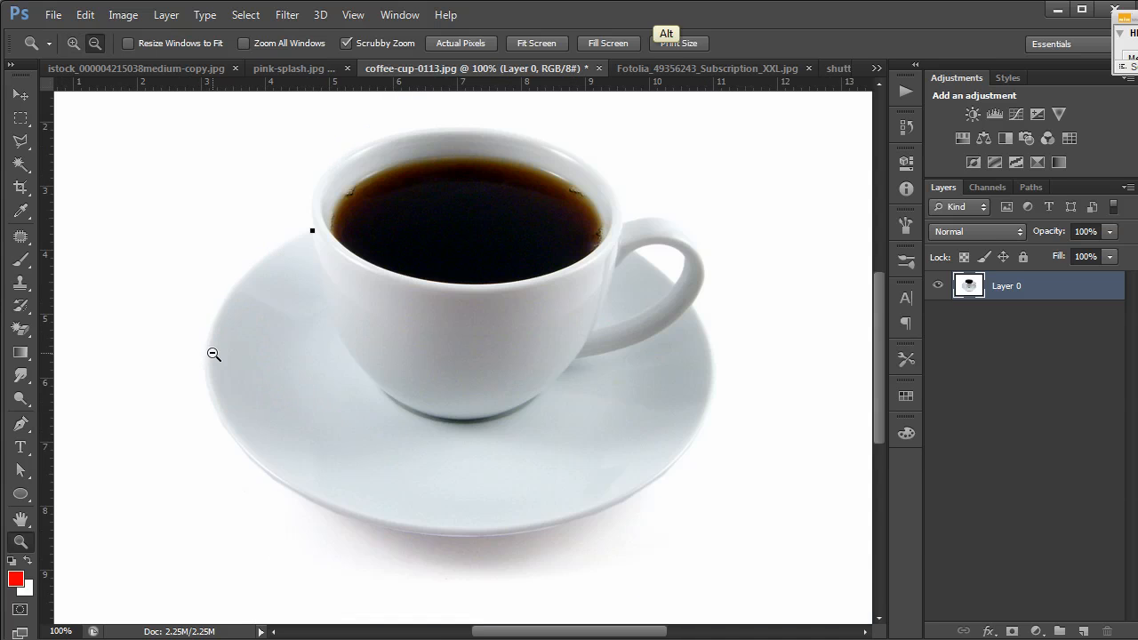
key("p")
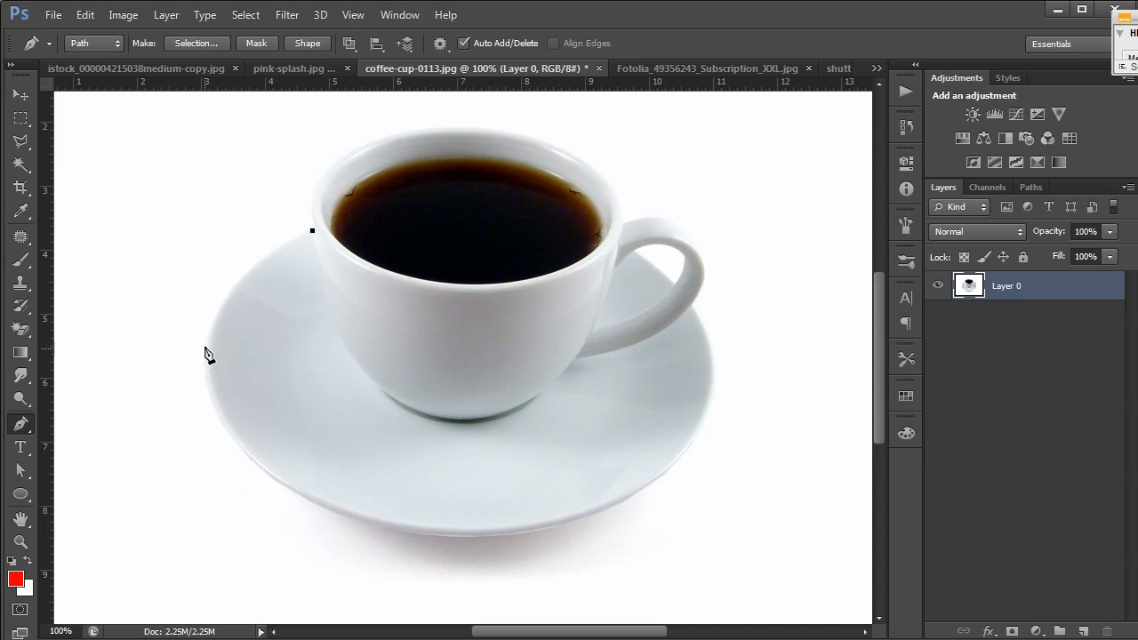
left_click_drag(208, 337, 184, 411)
left_click(349, 518)
left_click_drag(348, 517, 410, 529)
key("ctrl+z")
left_click(210, 387)
key("ctrl+z")
Continue the path with curved anchor points along the saucer's bottom and lower-right edge, shortening the last point's outgoing direction handle
left_click(361, 521)
left_click_drag(362, 523, 450, 539)
left_click(663, 474)
left_click_drag(663, 475, 782, 395)
key("alt")
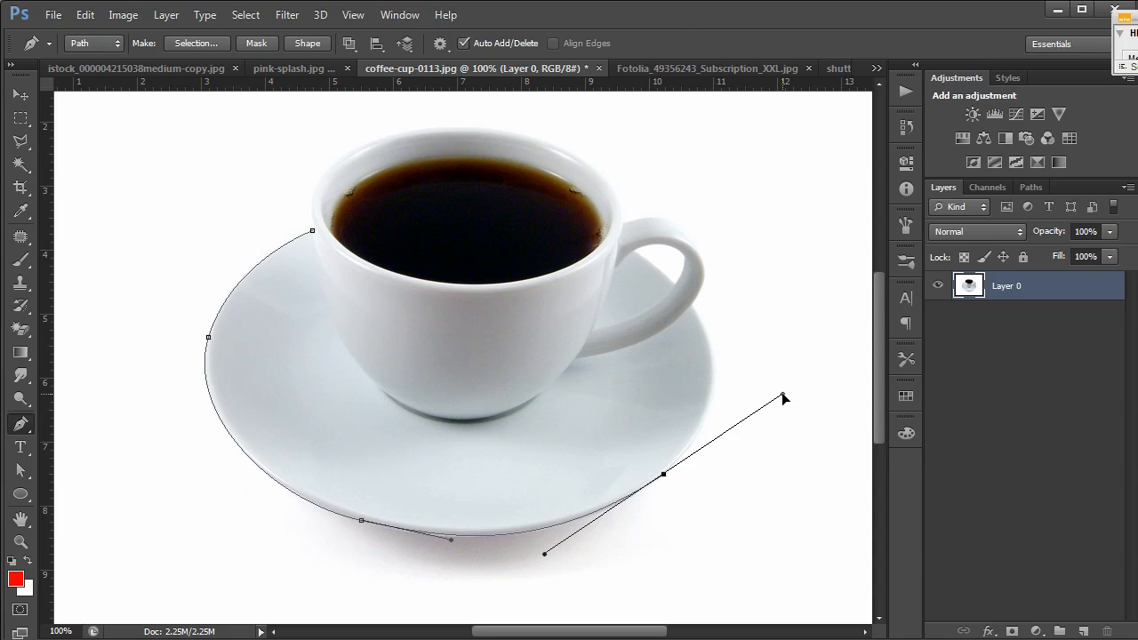
key("alt")
left_click_drag(782, 395, 754, 414)
Curve the path up the saucer's right edge to the cup handle and around its outer side, adjusting the outgoing direction handles
left_click_drag(692, 304, 665, 268)
key("alt")
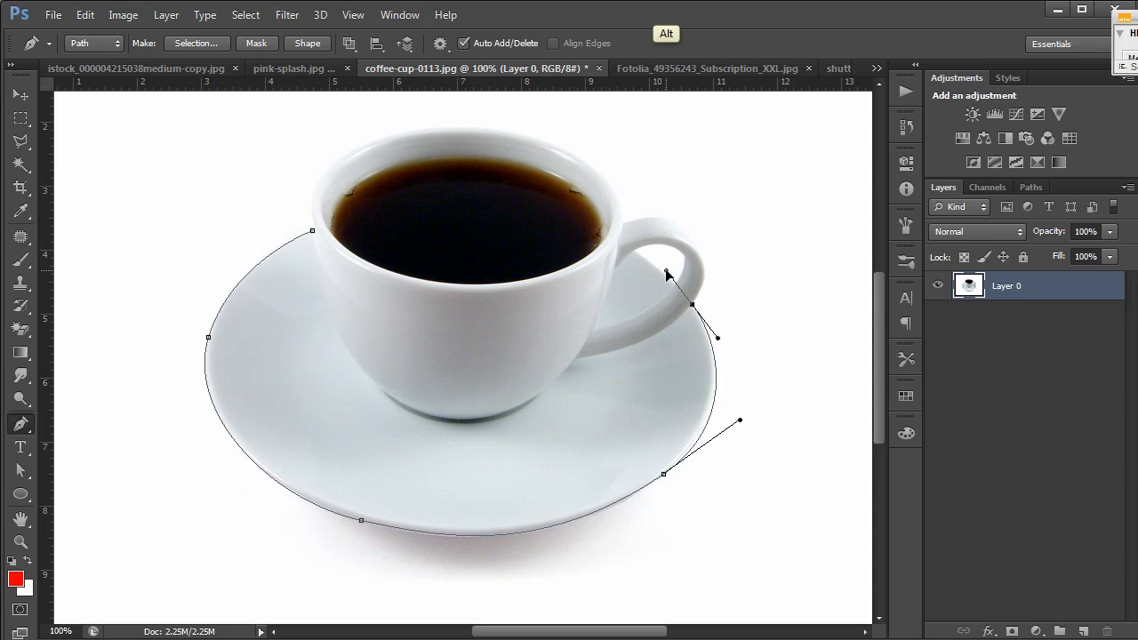
left_click_drag(666, 269, 706, 282)
left_click_drag(681, 230, 629, 198)
key("alt")
left_click_drag(628, 198, 656, 213)
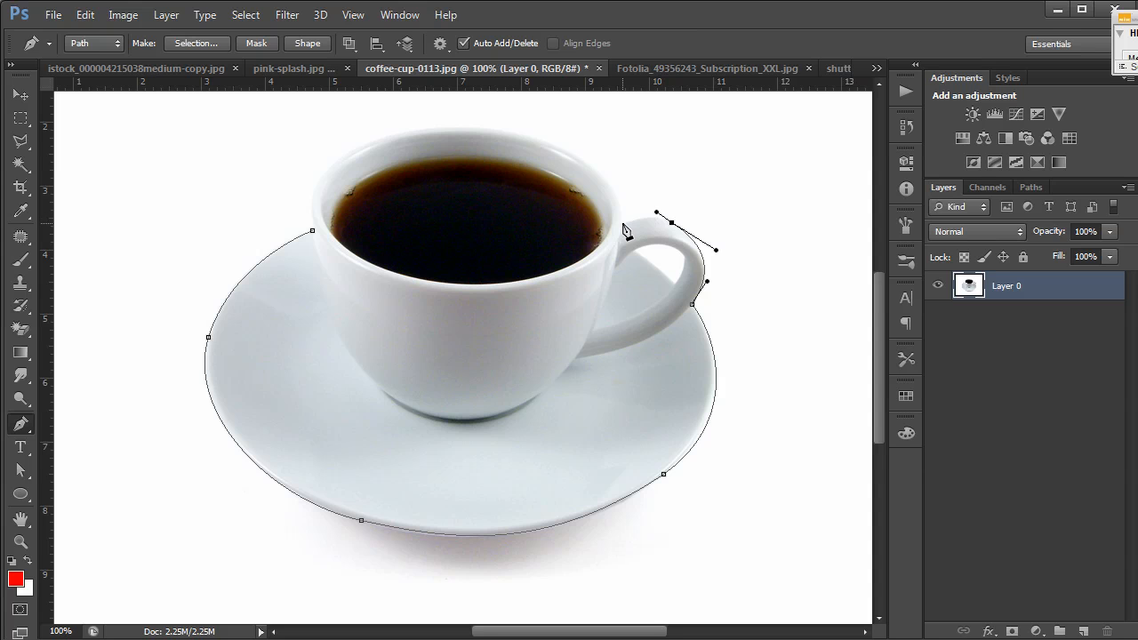
Add a corner point where the handle joins the cup, curve the path over the rim and close it at the starting anchor
left_click(622, 225)
key("alt")
left_click_drag(622, 224, 623, 182)
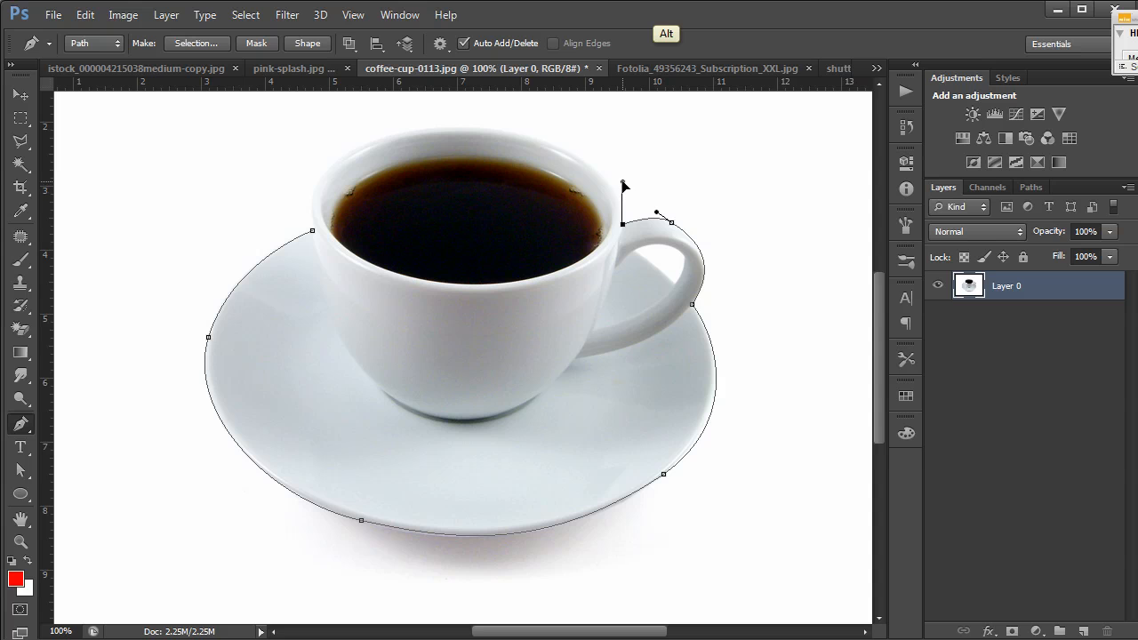
left_click(500, 132)
left_click_drag(500, 131, 426, 123)
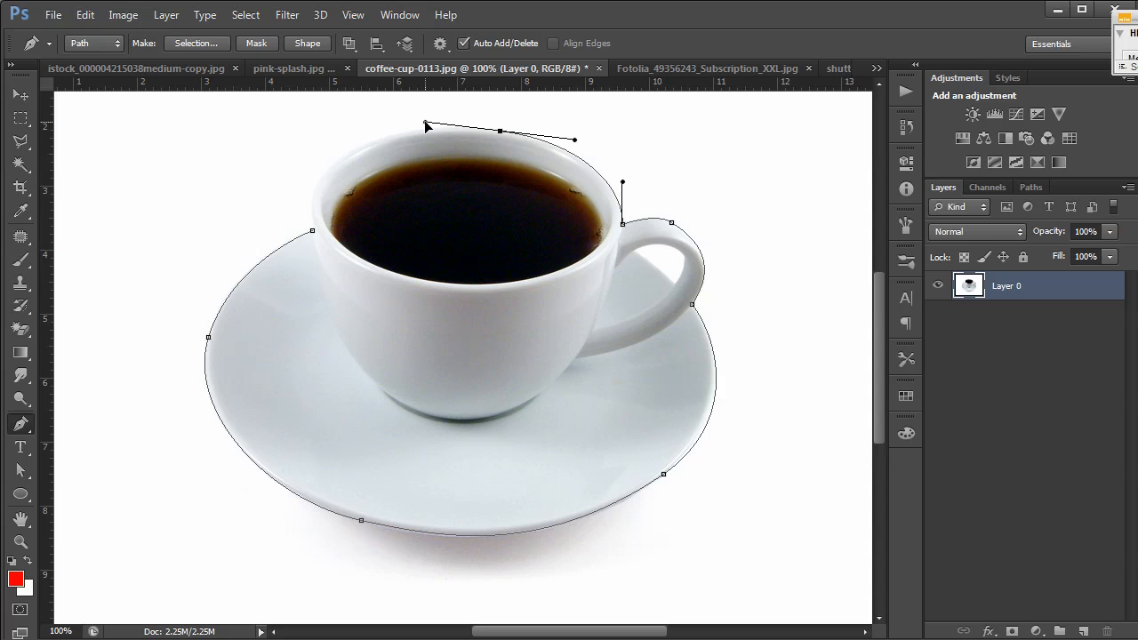
left_click(312, 233)
left_click_drag(312, 231, 326, 326)
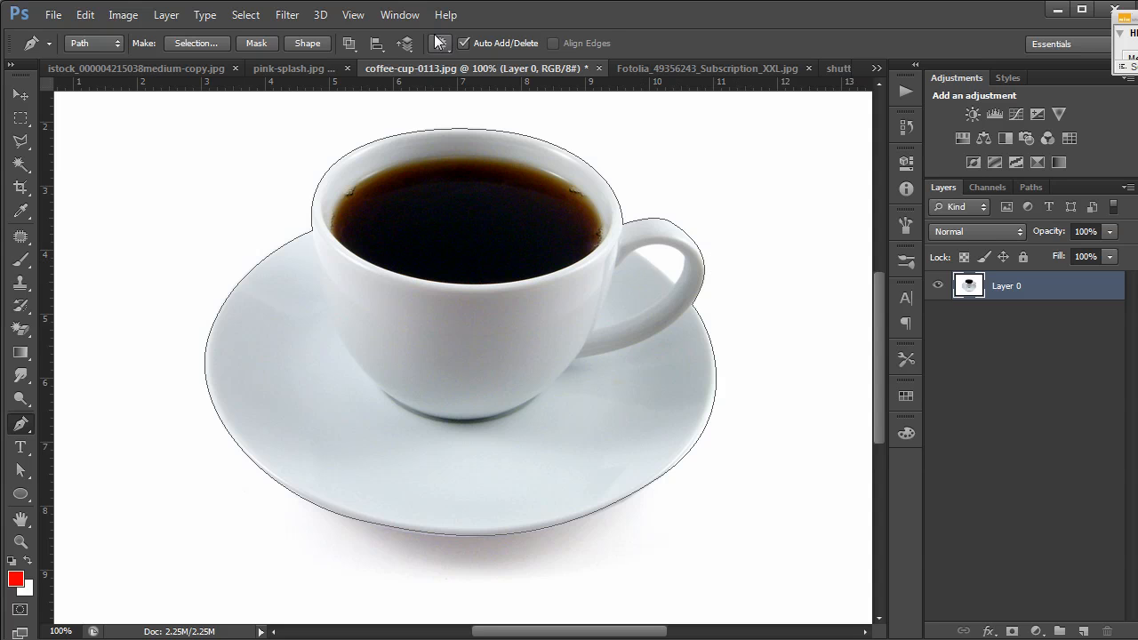
Trace a closed subpath around the white gap inside the cup handle, with Exclude Overlapping Shapes as the path operation
left_click(349, 44)
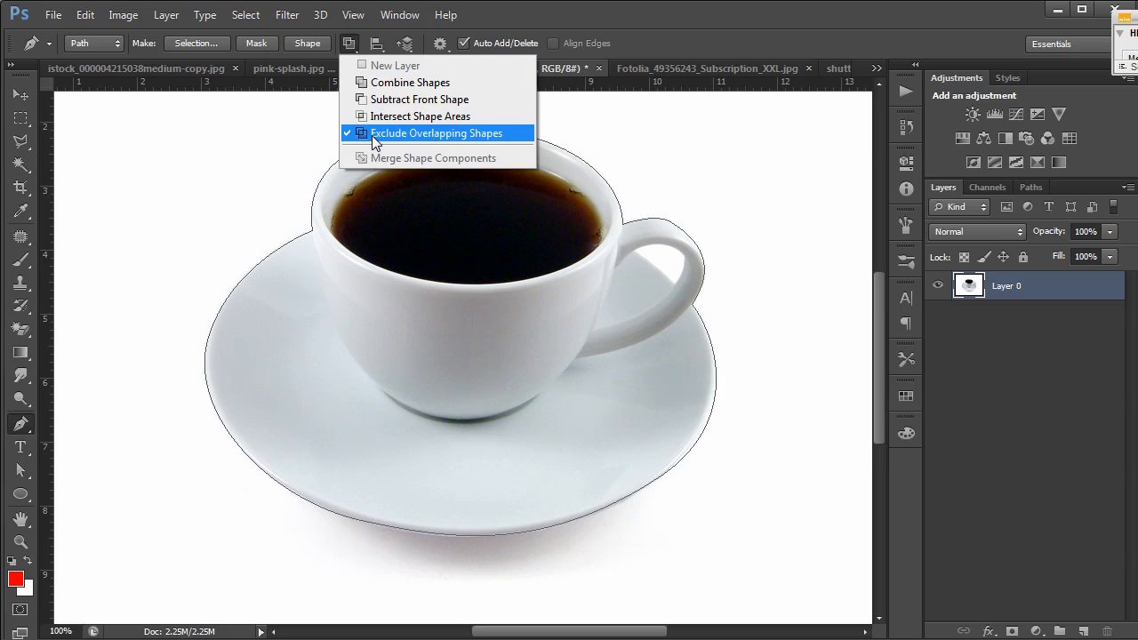
left_click(726, 19)
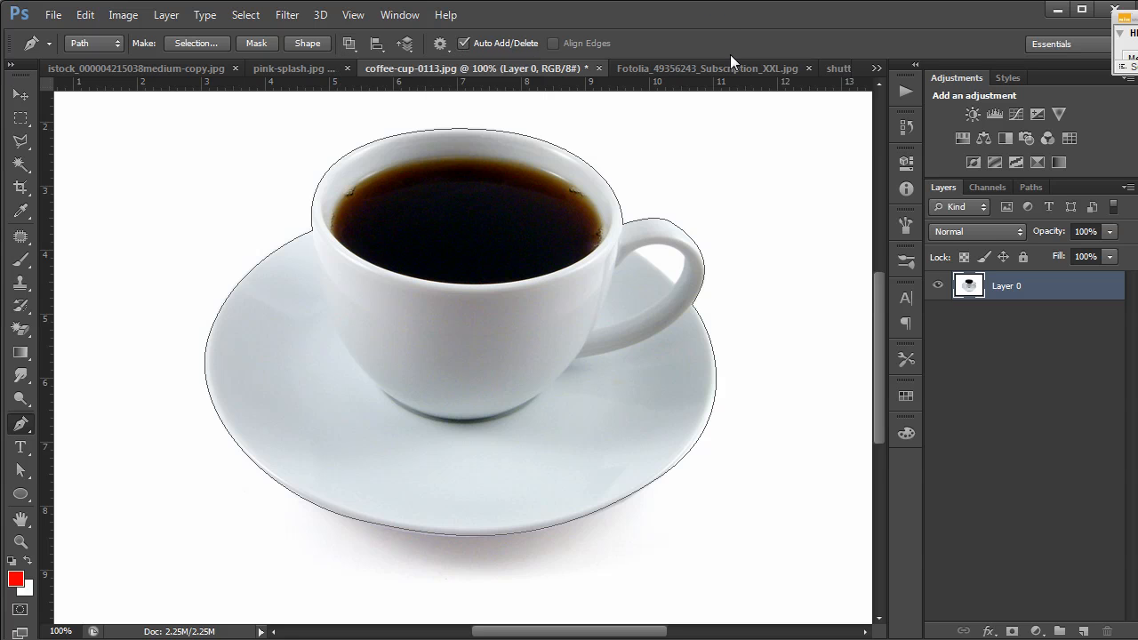
left_click(673, 285)
left_click_drag(678, 250, 658, 240)
left_click(633, 255)
key("alt")
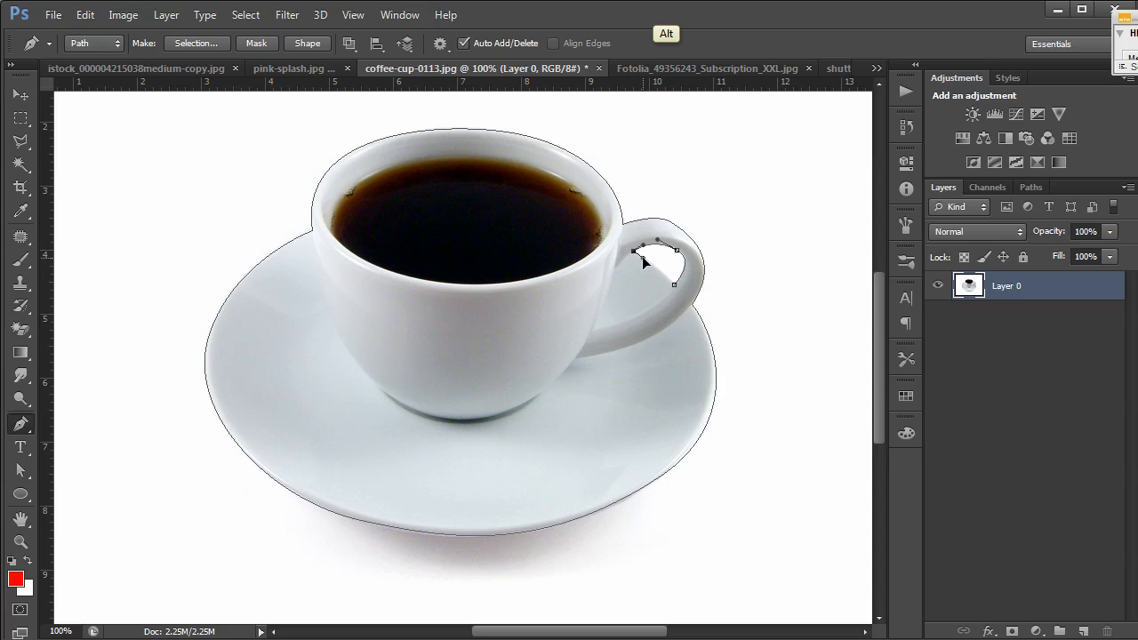
left_click(674, 285)
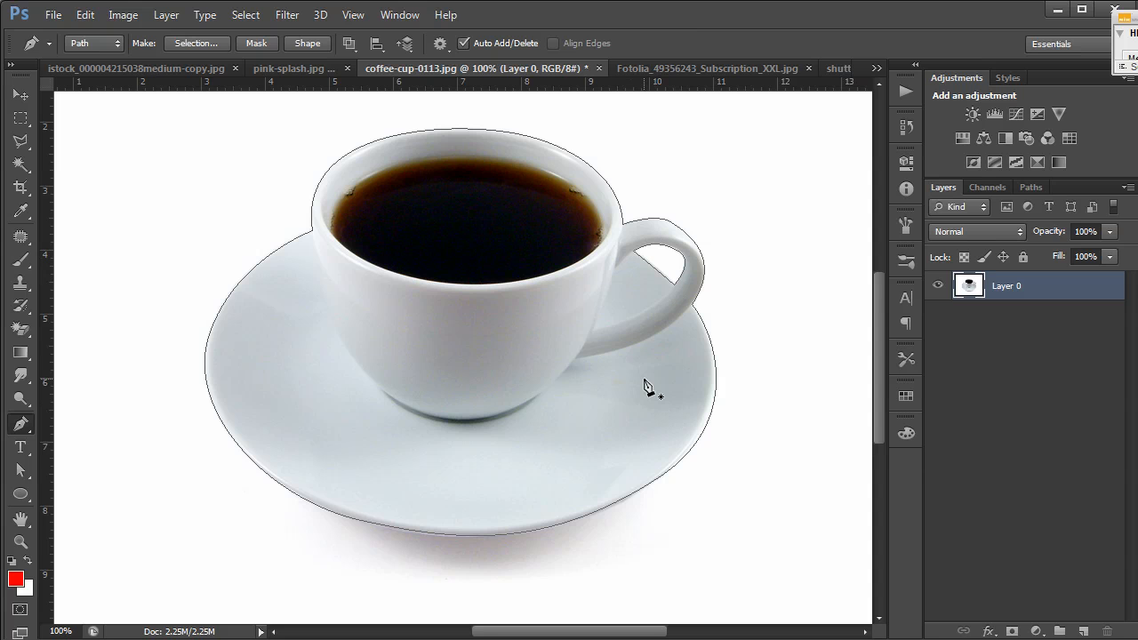
Save the work path under the name "Coffee Cup"
key("z")
left_click(634, 358, "alt")
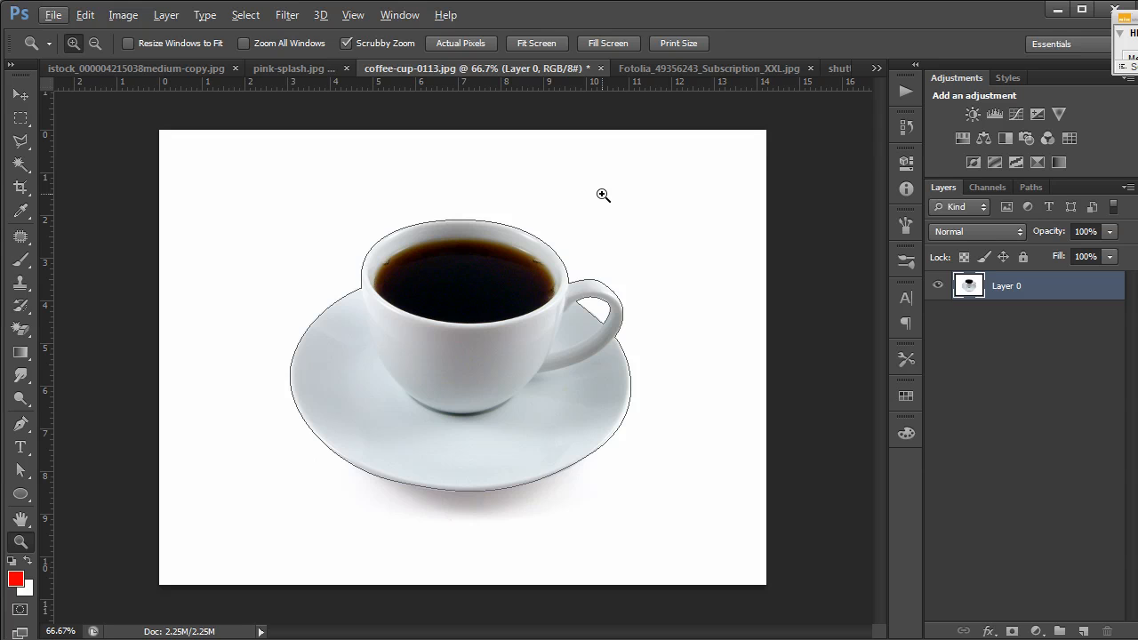
left_click(1022, 188)
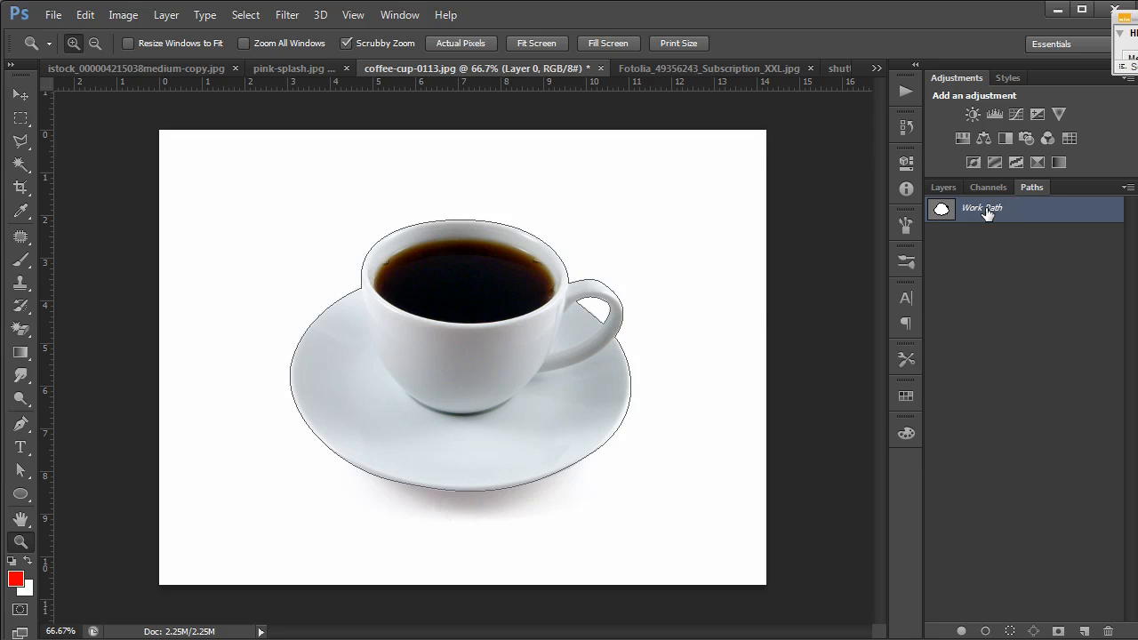
double_click(985, 210)
type("Coffee Cup")
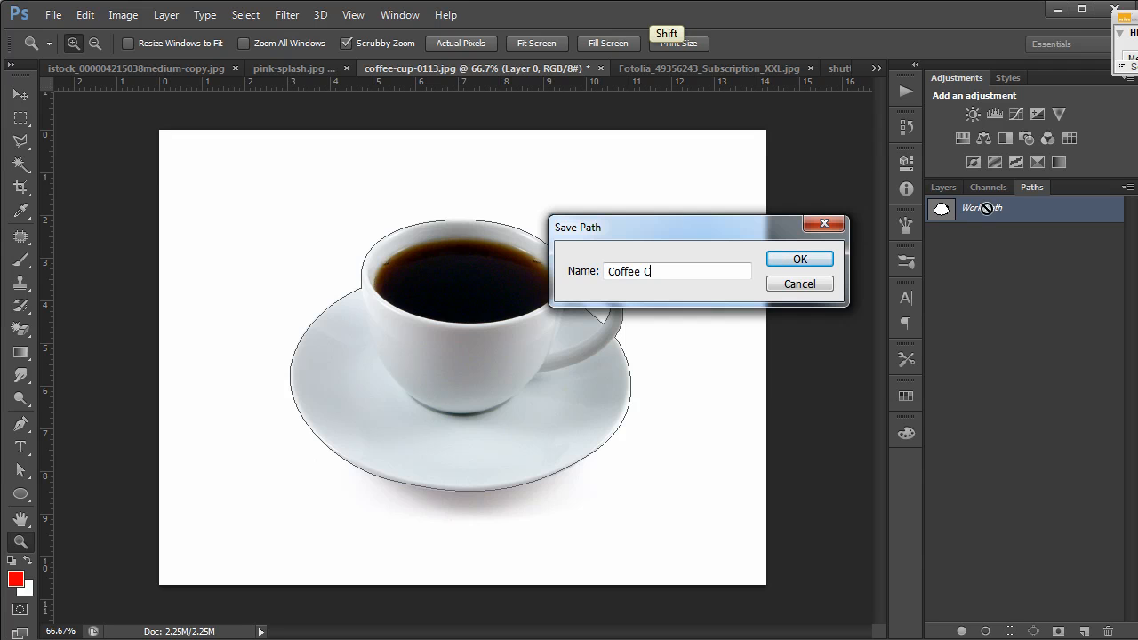
key("Return")
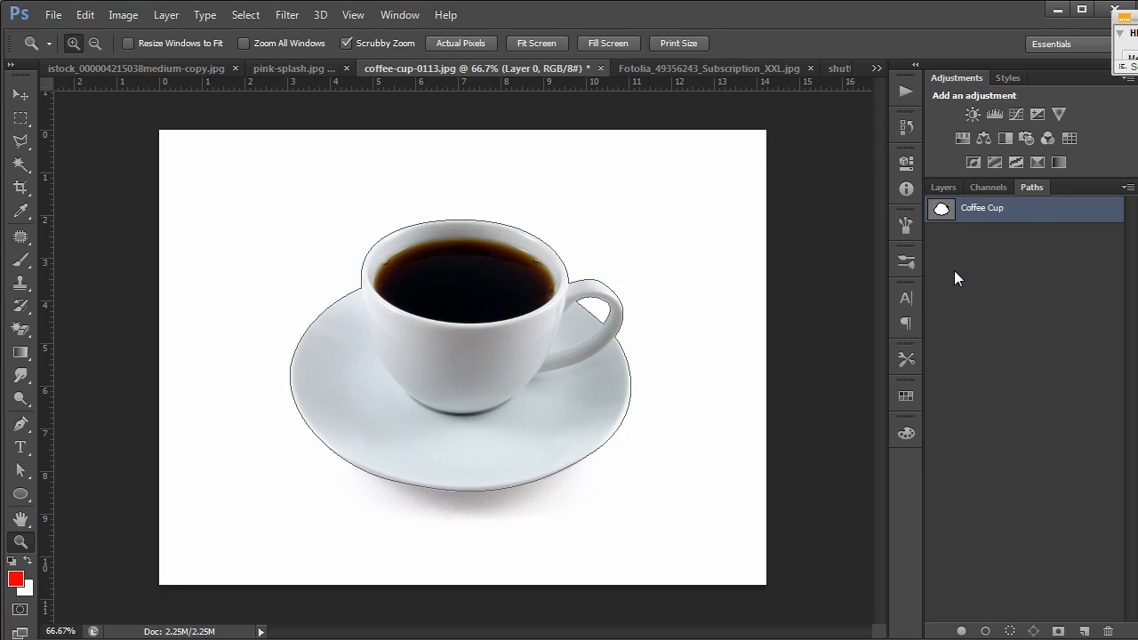
Load the Coffee Cup path as a selection around the cup and saucer
left_click(1010, 631)
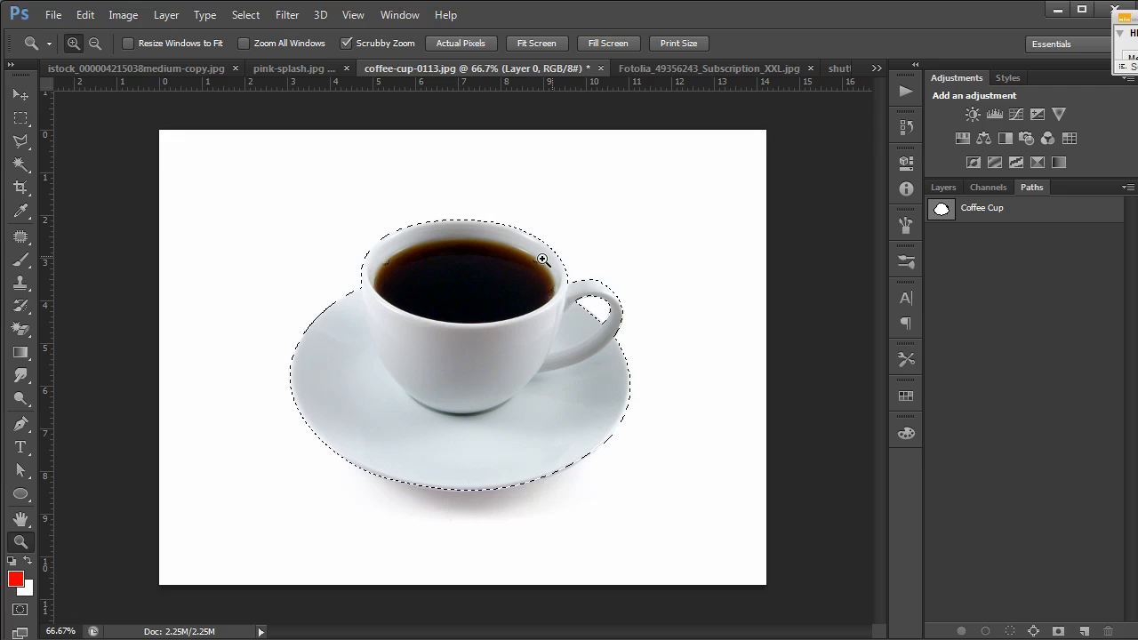
left_click(489, 308)
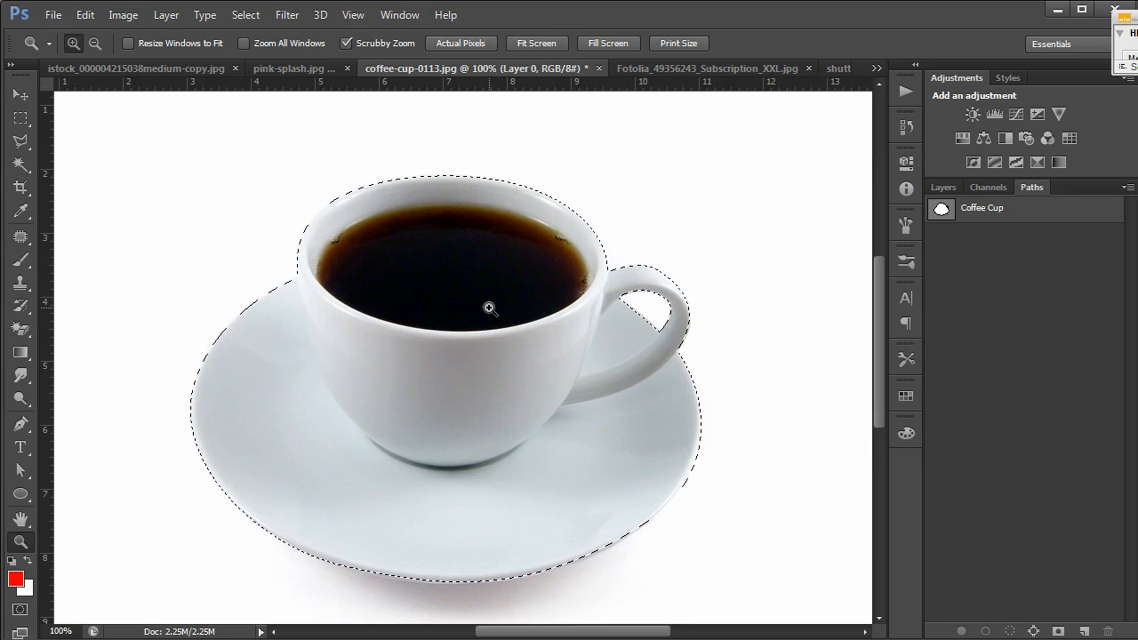
left_click(489, 307, "alt")
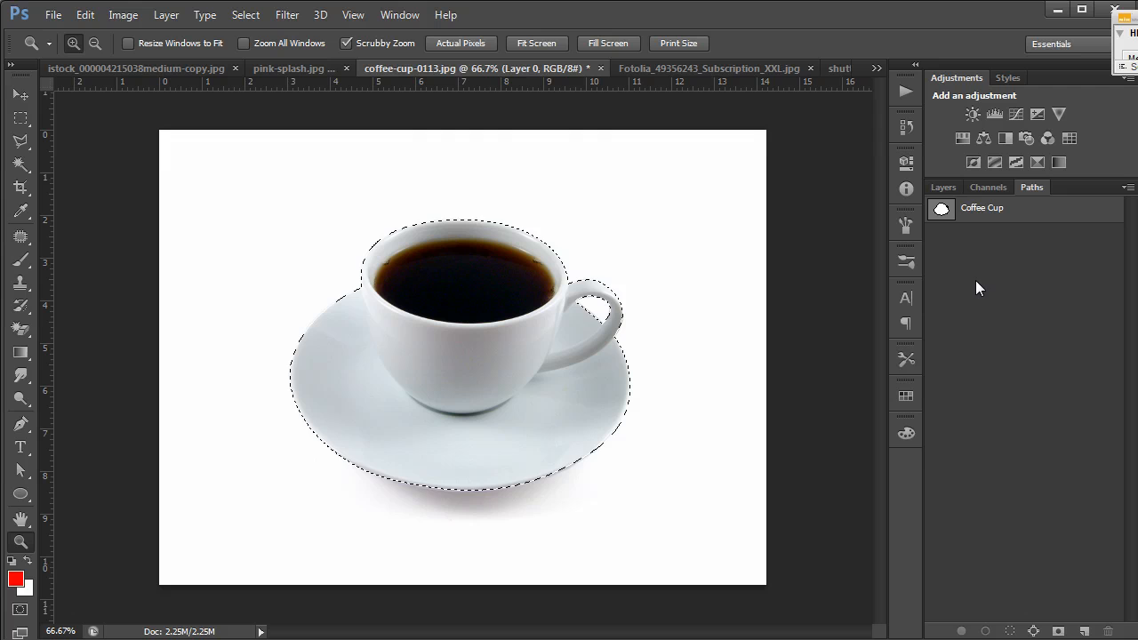
Add a layer mask to Layer 0 from the active selection to hide the white background around the cup and saucer
left_click(945, 188)
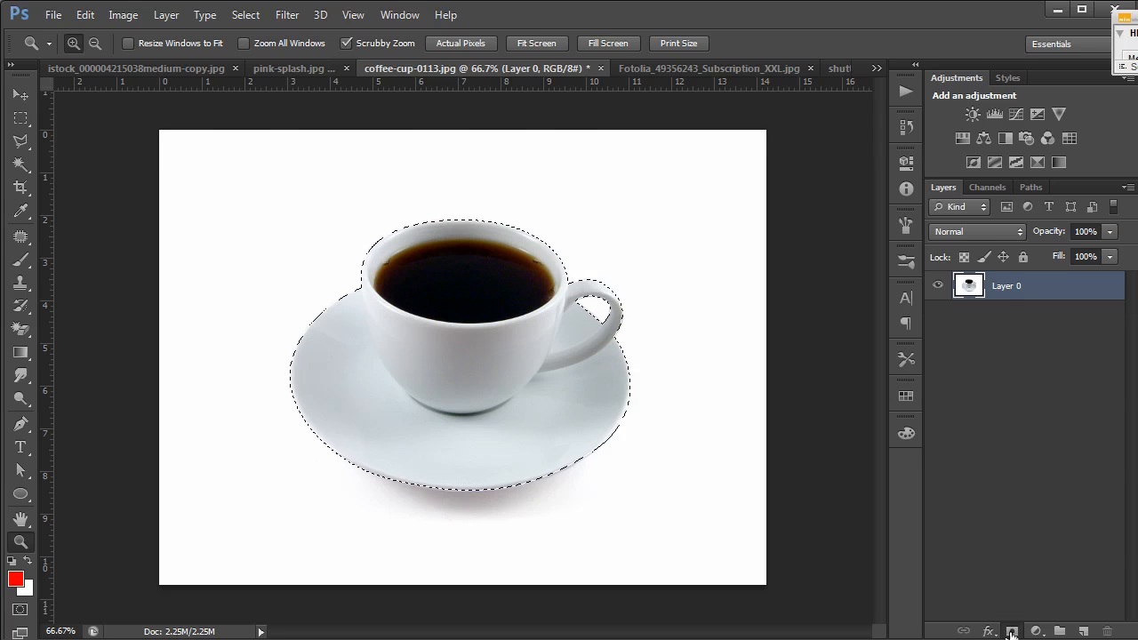
left_click(1011, 631)
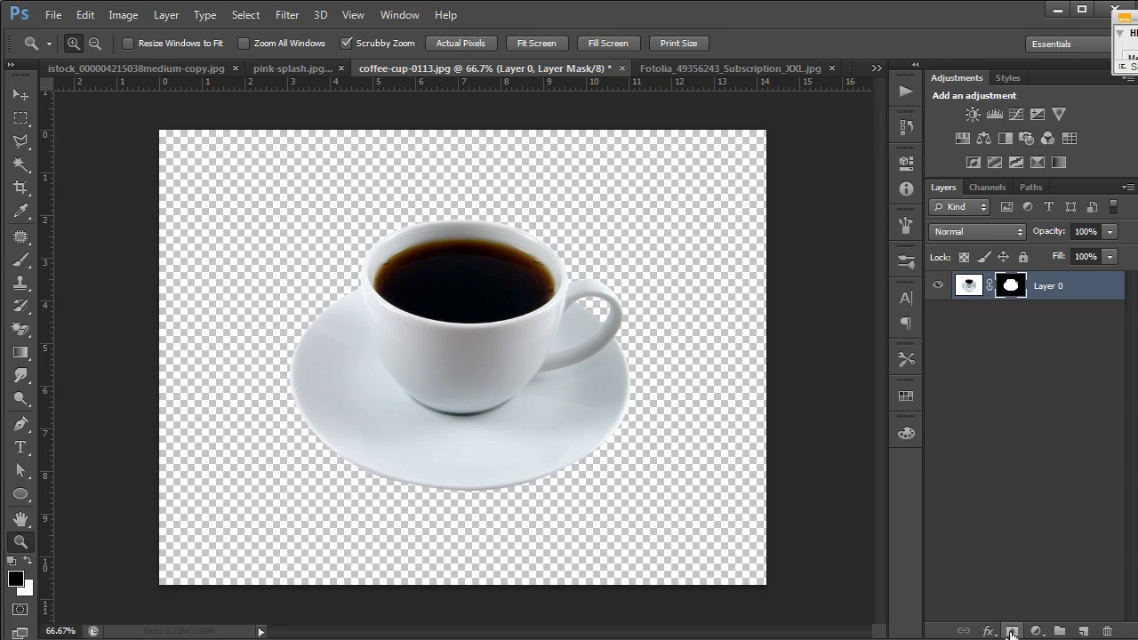
left_click(444, 341)
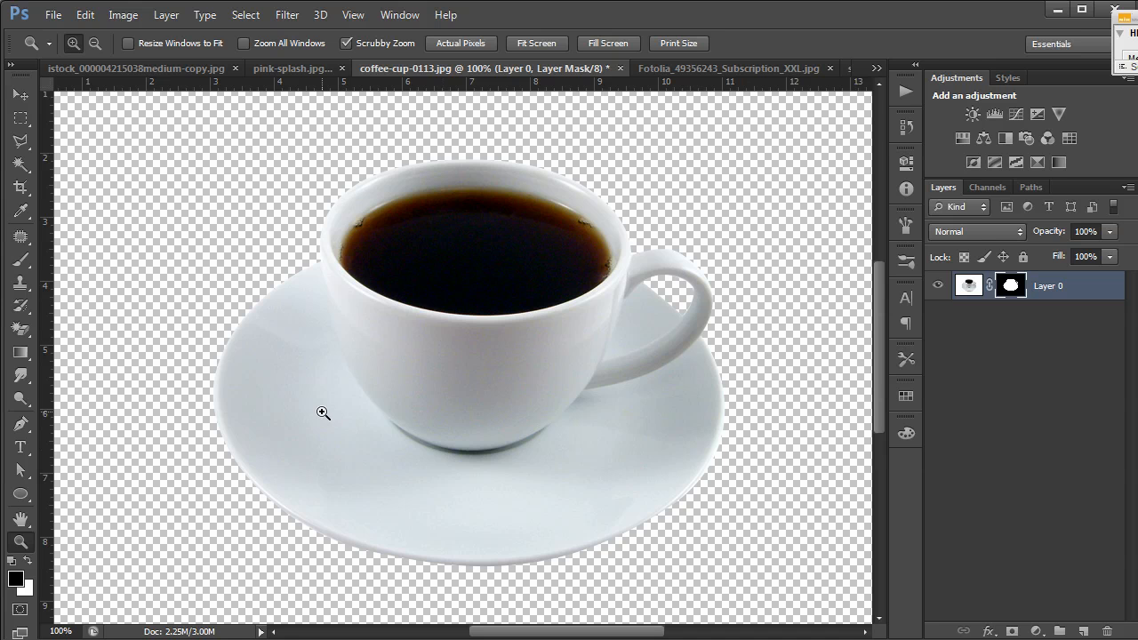
left_click(278, 320, "alt")
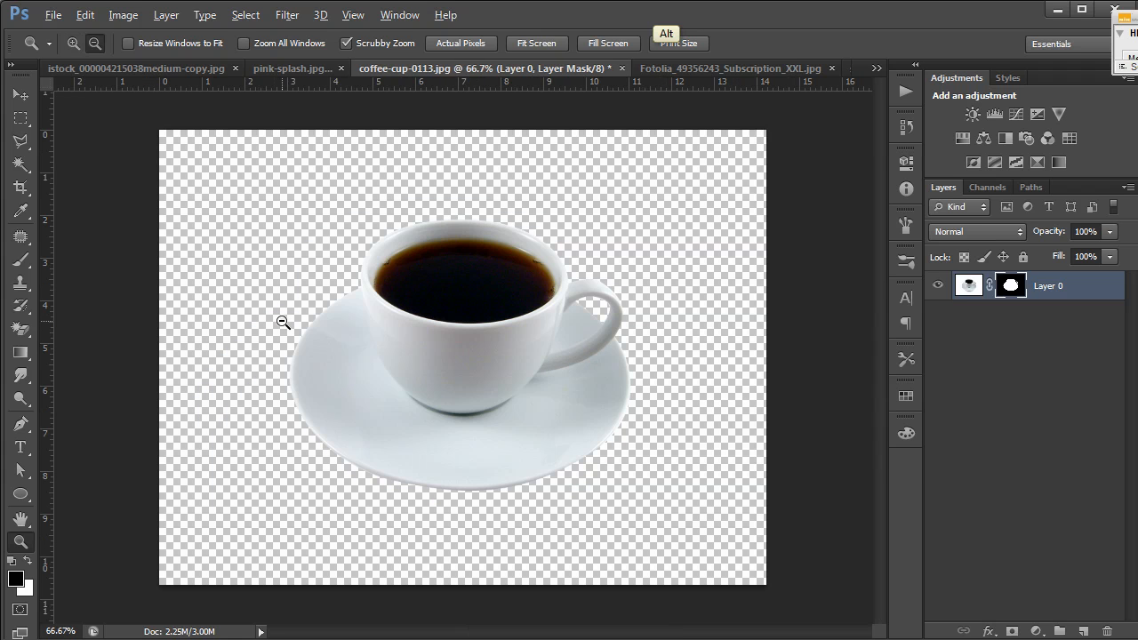